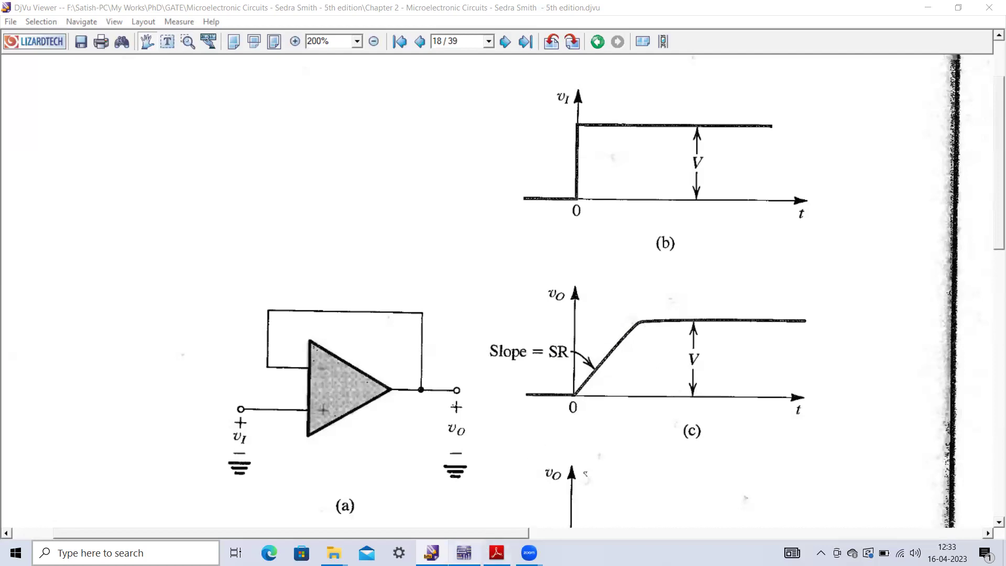
Switch to Multisim and open the settings of function generator XFG1, placing its window over the instrument in the circuit.
left_click(464, 553)
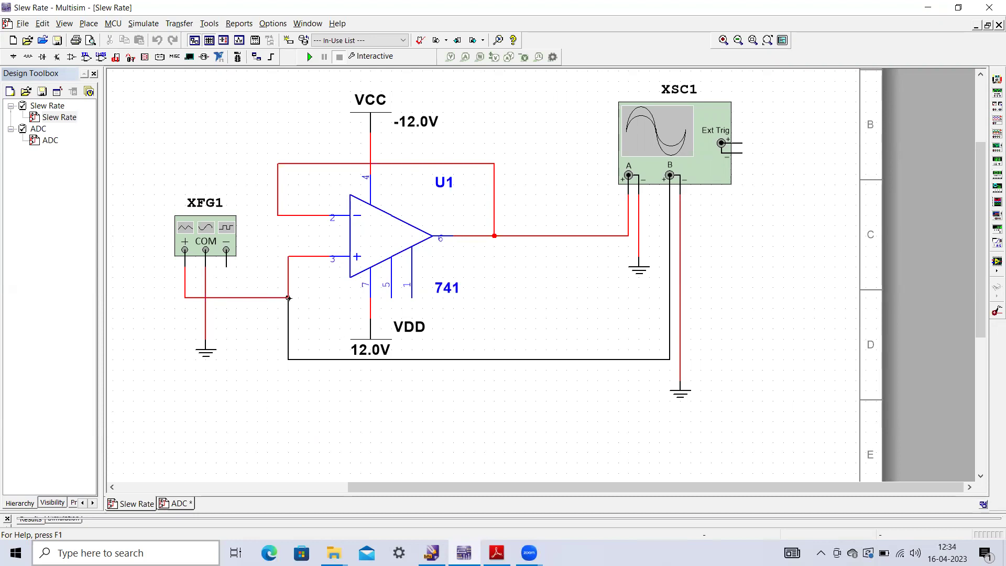
double_click(206, 241)
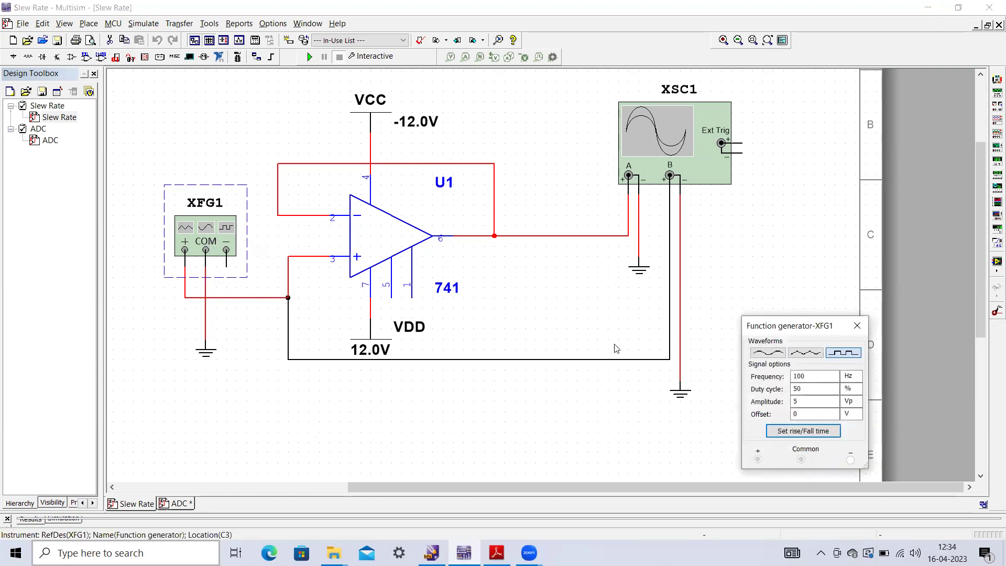
left_click_drag(794, 332, 204, 140)
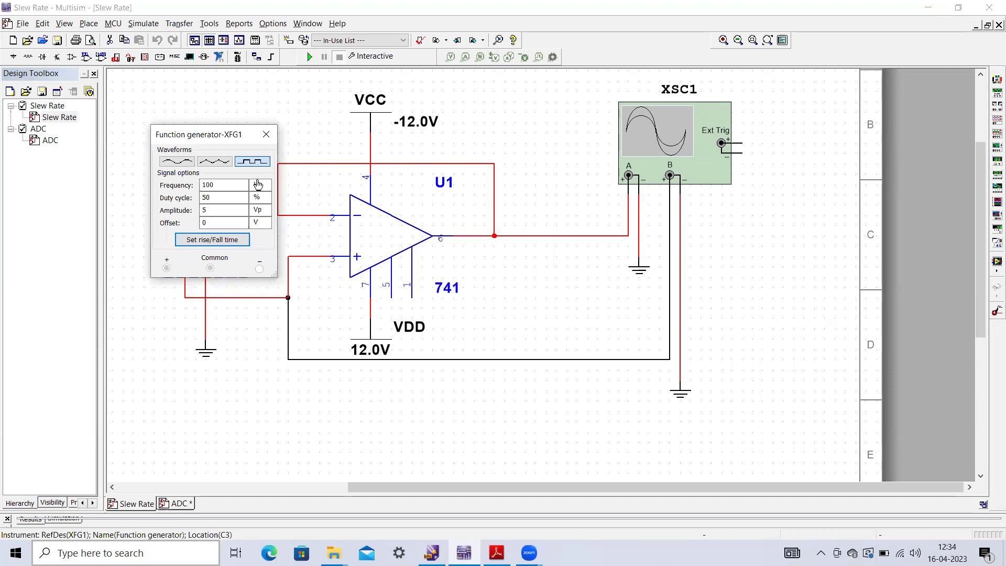
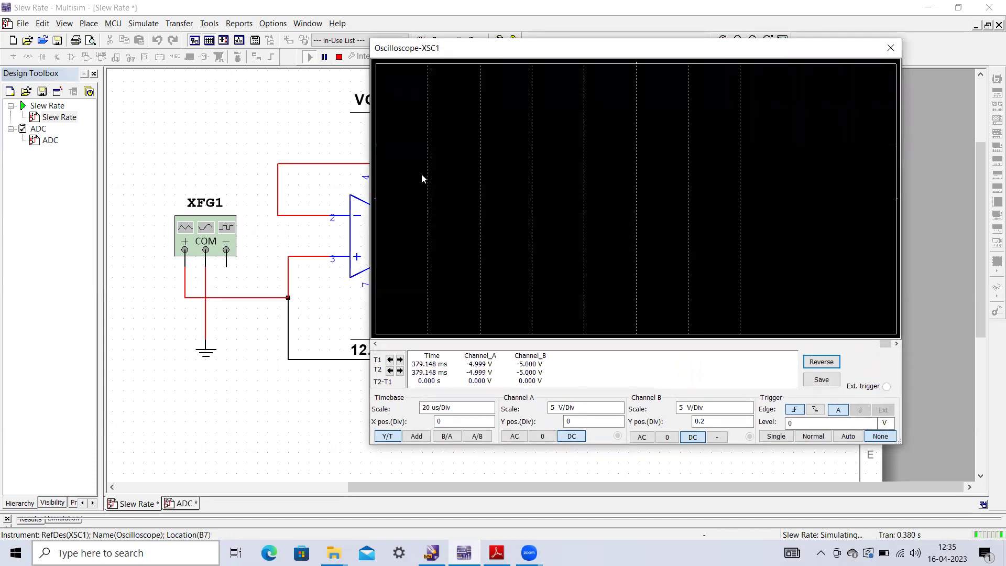
Set the oscilloscope's timebase scale to 5 ms/Div while the simulation is running.
left_click(482, 408)
left_click(490, 406)
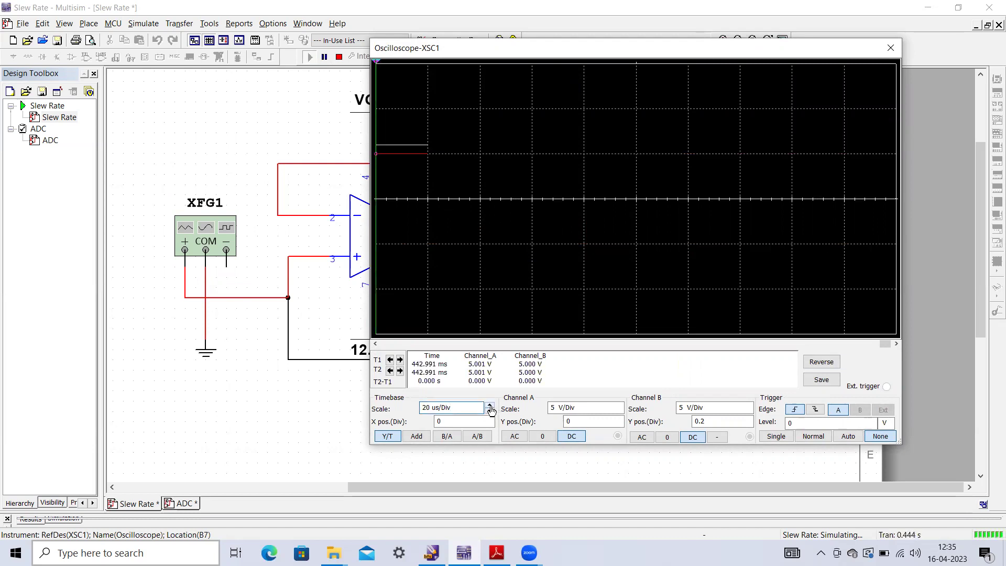
left_click(490, 406)
left_click(490, 407)
left_click(490, 406)
left_click(490, 407)
left_click(490, 407)
left_click(490, 407)
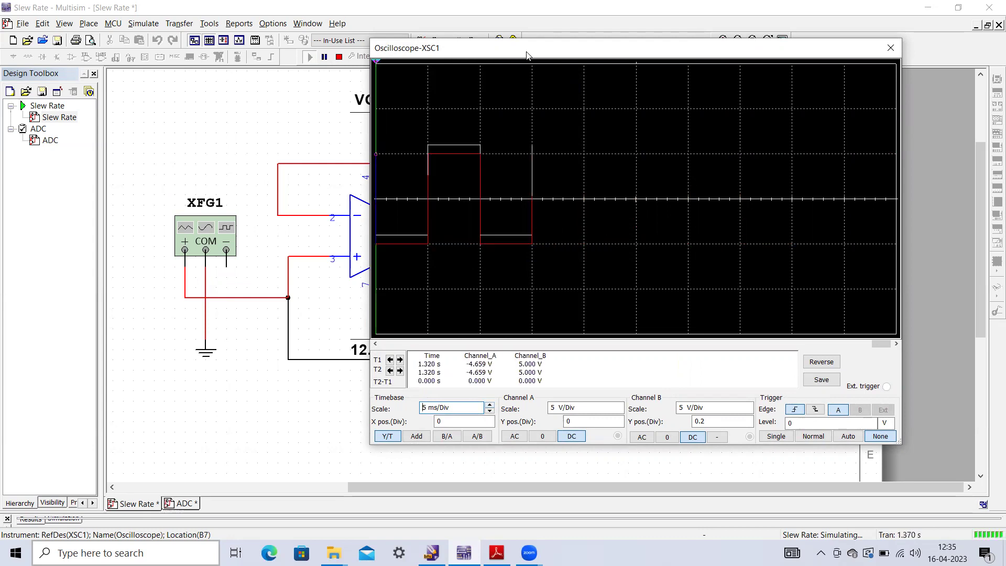
Reposition the oscilloscope window to check its connections in the circuit, and stop the simulation.
left_click_drag(528, 55, 559, 59)
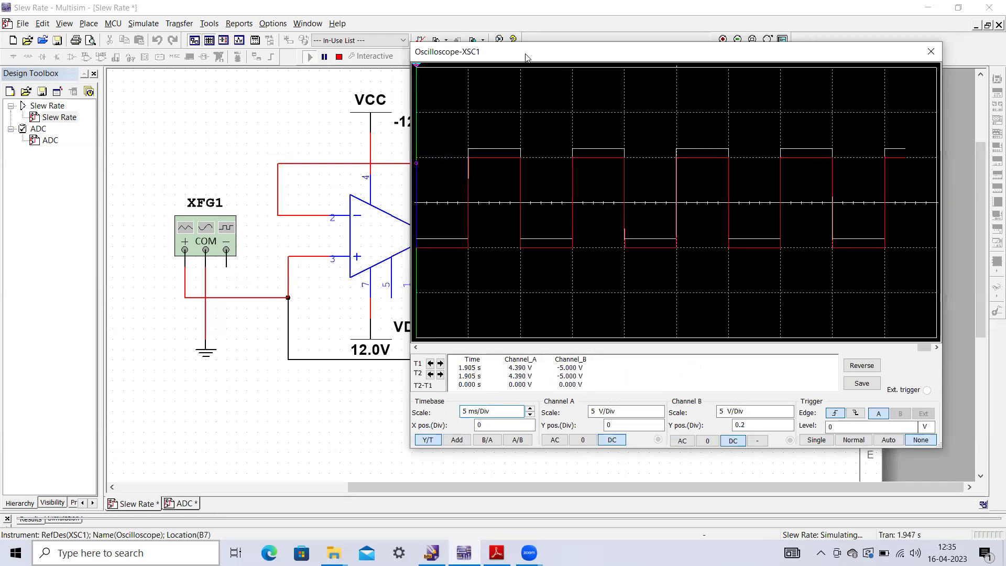
left_click_drag(501, 52, 541, 256)
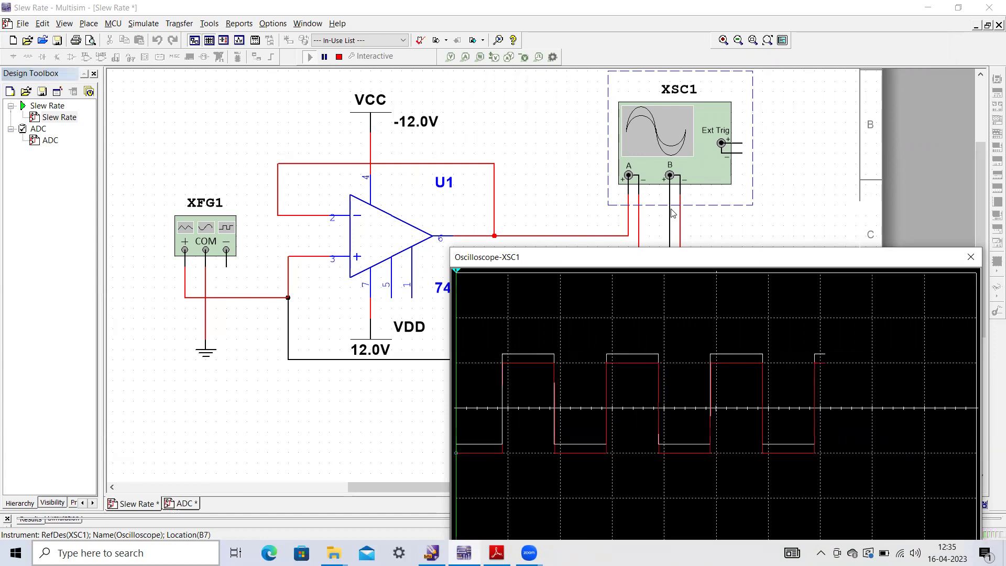
left_click_drag(657, 268, 617, 84)
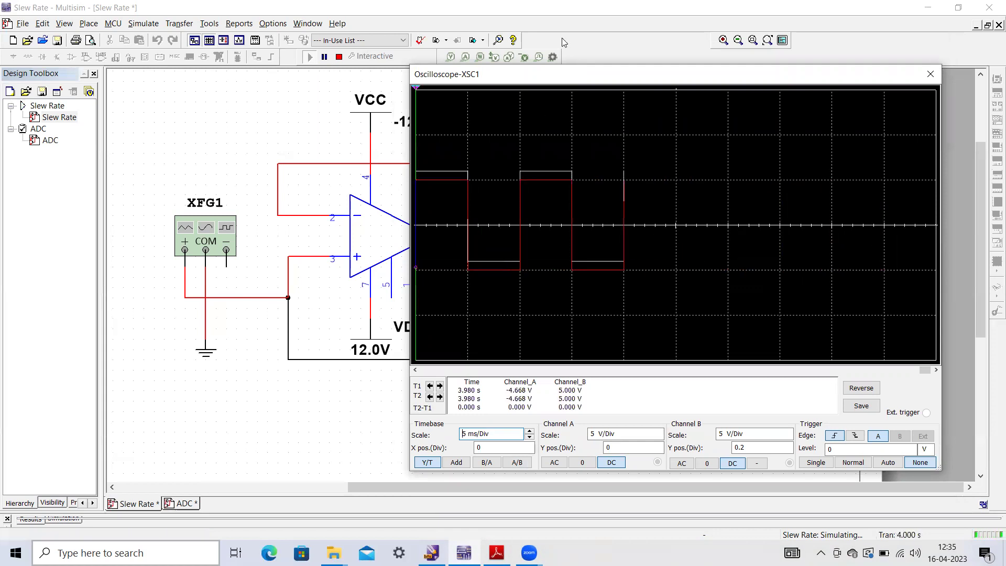
left_click(339, 57)
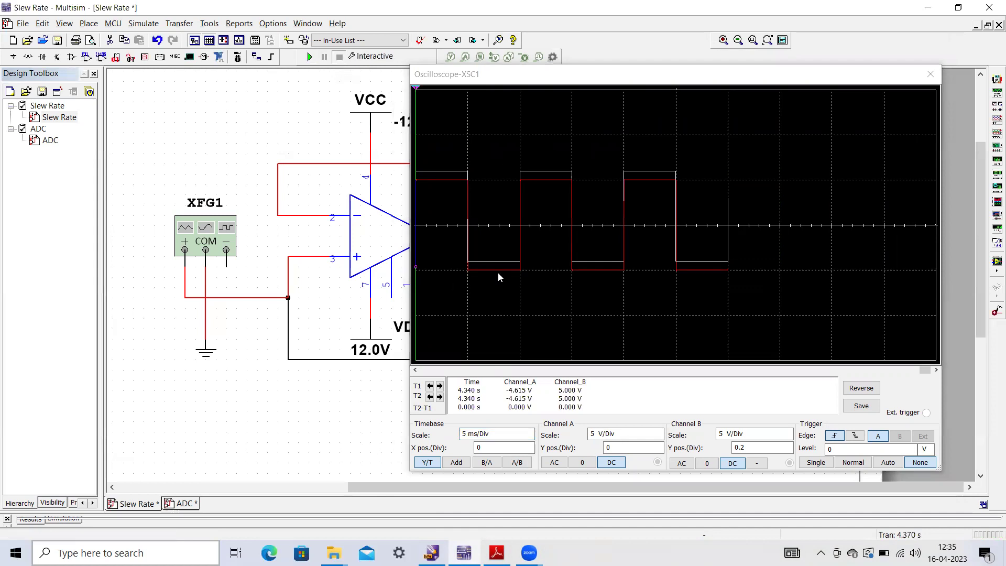
Reduce the oscilloscope's timebase scale to 100 us/Div to magnify the rising edge of the waveforms.
left_click(504, 435)
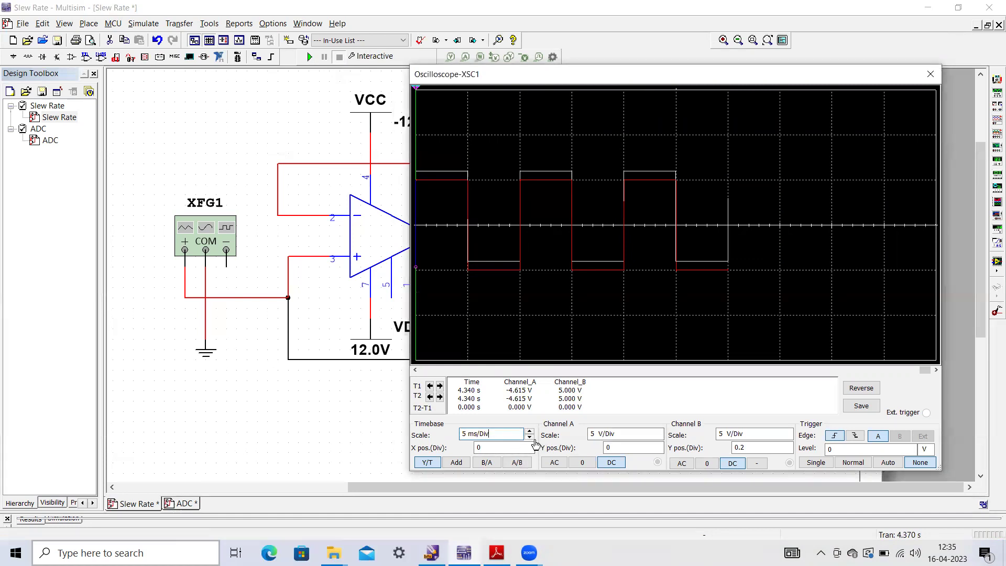
left_click(530, 437)
left_click(530, 437)
left_click(530, 439)
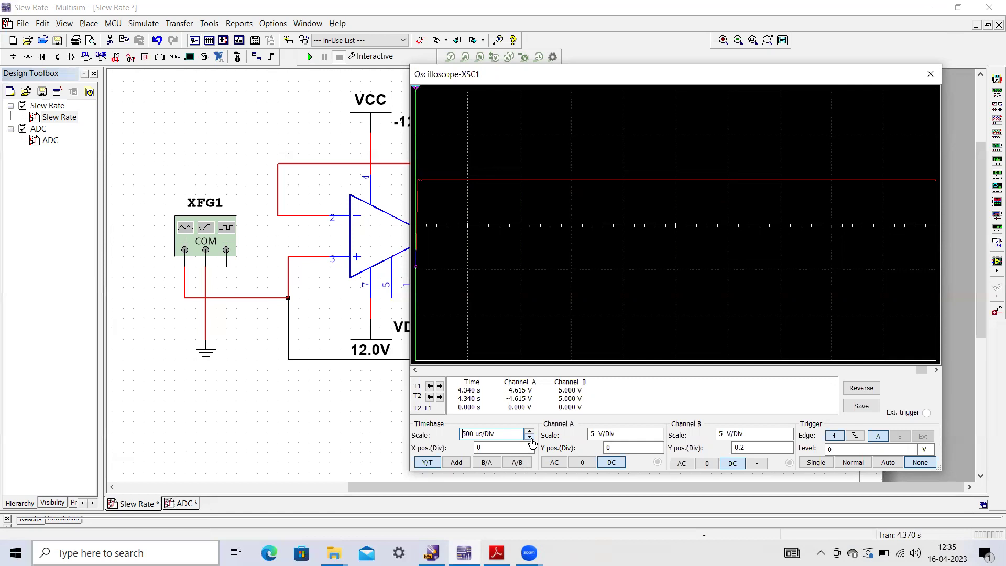
left_click(415, 370)
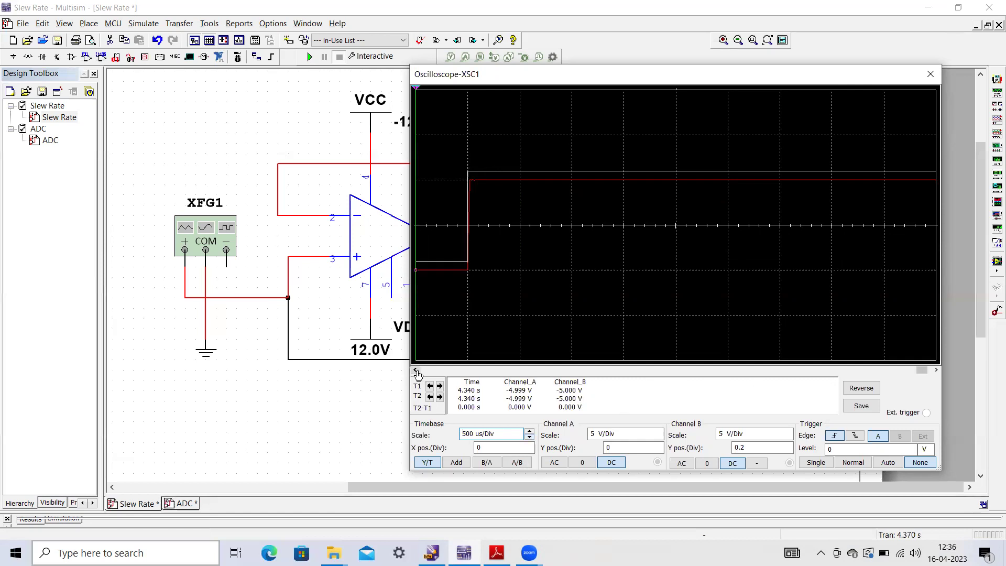
left_click(530, 438)
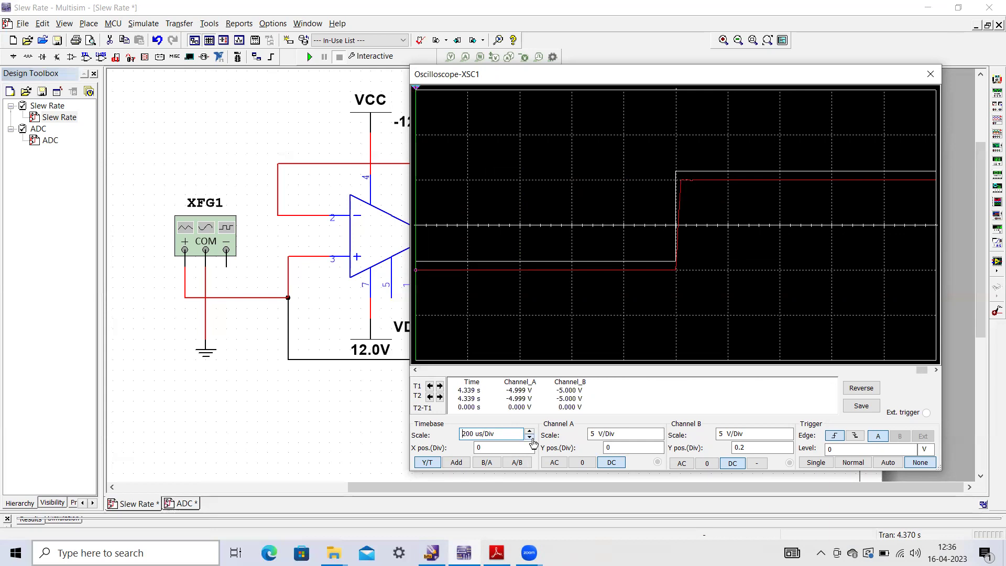
left_click(529, 438)
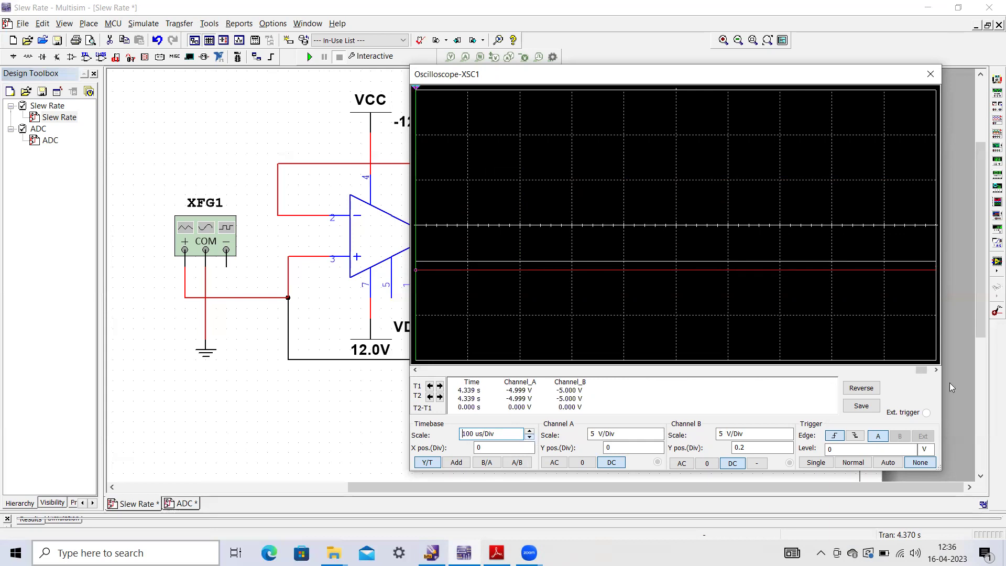
Bring the rising edge into the oscilloscope display and reduce the timebase scale to 20 us/Div.
left_click(936, 371)
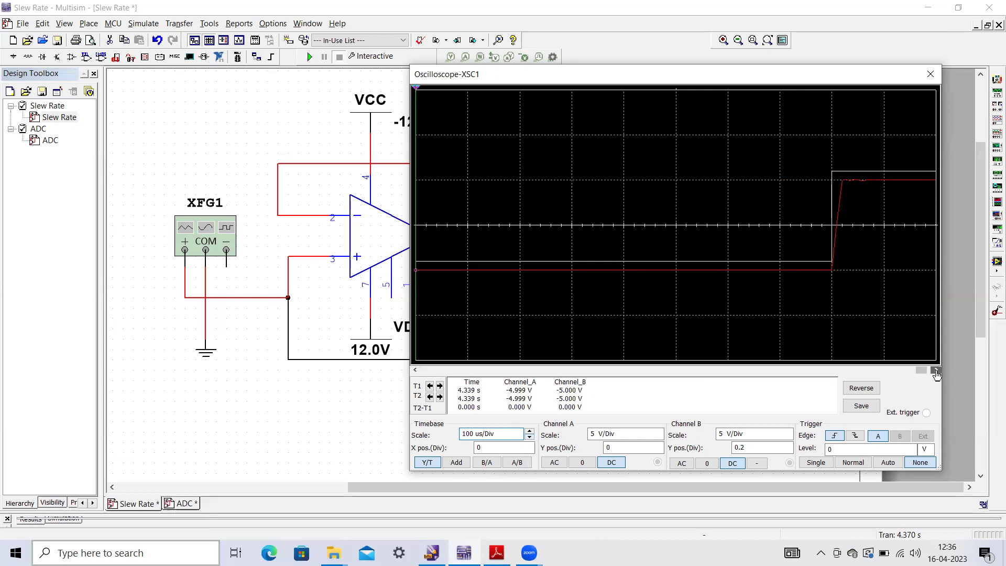
left_click(937, 371)
left_click(936, 371)
left_click(936, 371)
left_click(529, 439)
left_click(936, 371)
left_click(936, 371)
left_click(936, 371)
left_click(936, 371)
left_click(936, 371)
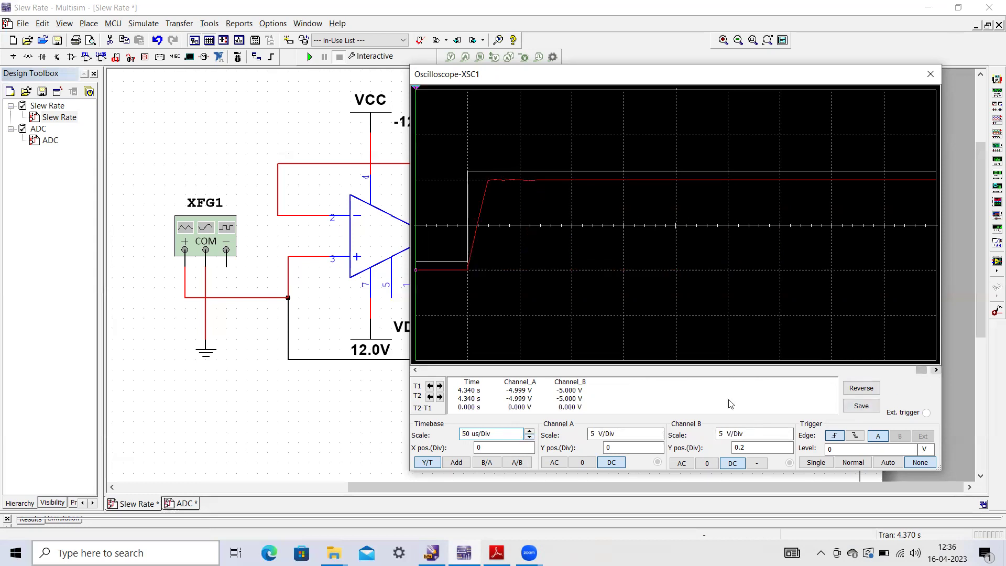
left_click(531, 438)
left_click(530, 438)
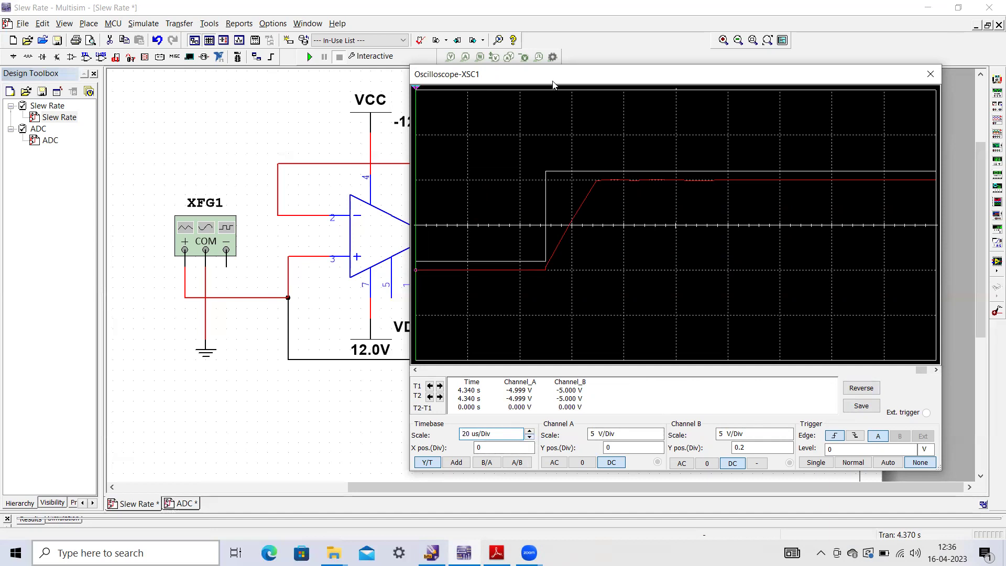
Enlarge the oscilloscope window and reposition it for a bigger view of the input and output traces.
left_click_drag(556, 78, 420, 46)
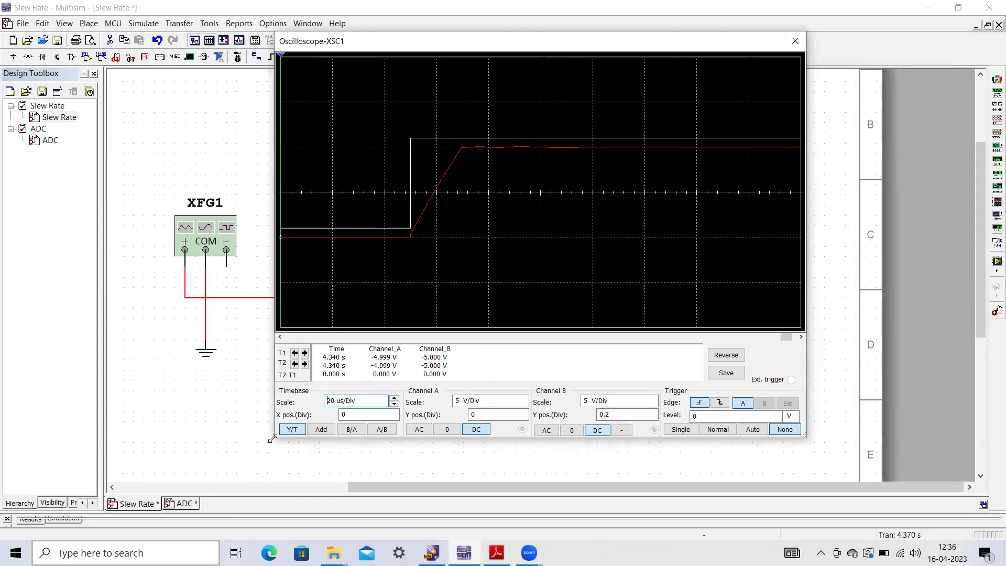
left_click_drag(272, 438, 215, 496)
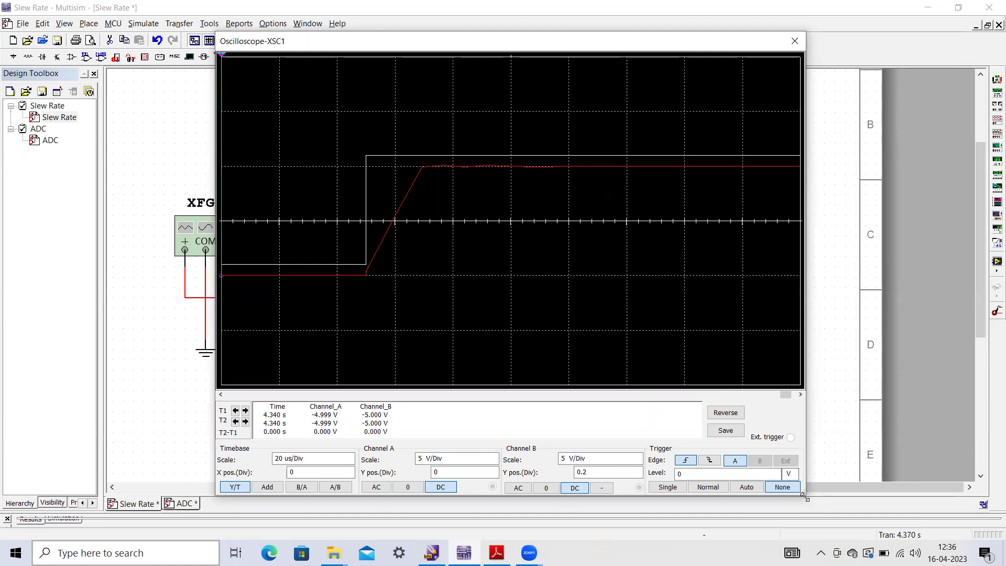
left_click_drag(805, 497, 829, 506)
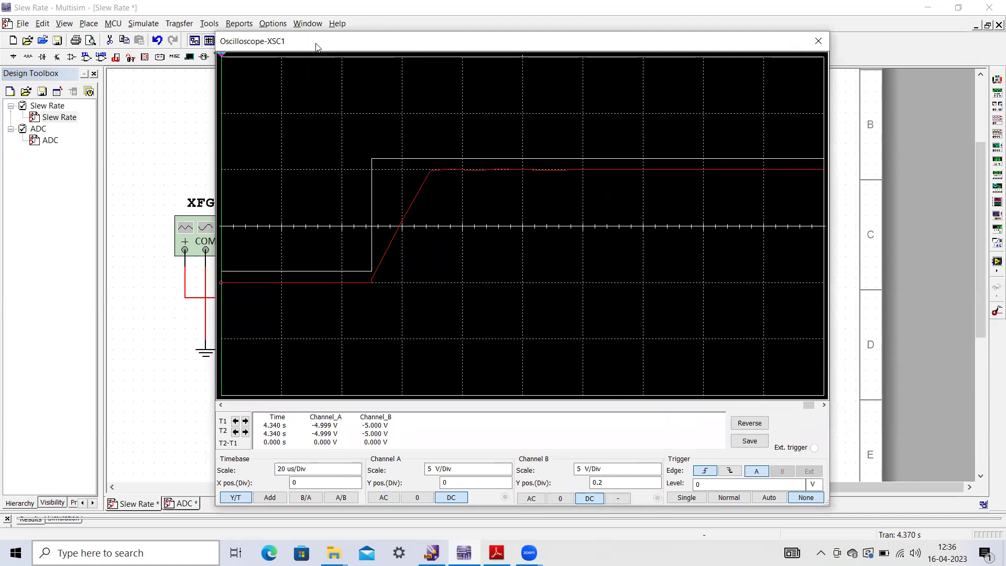
left_click_drag(316, 48, 305, 33)
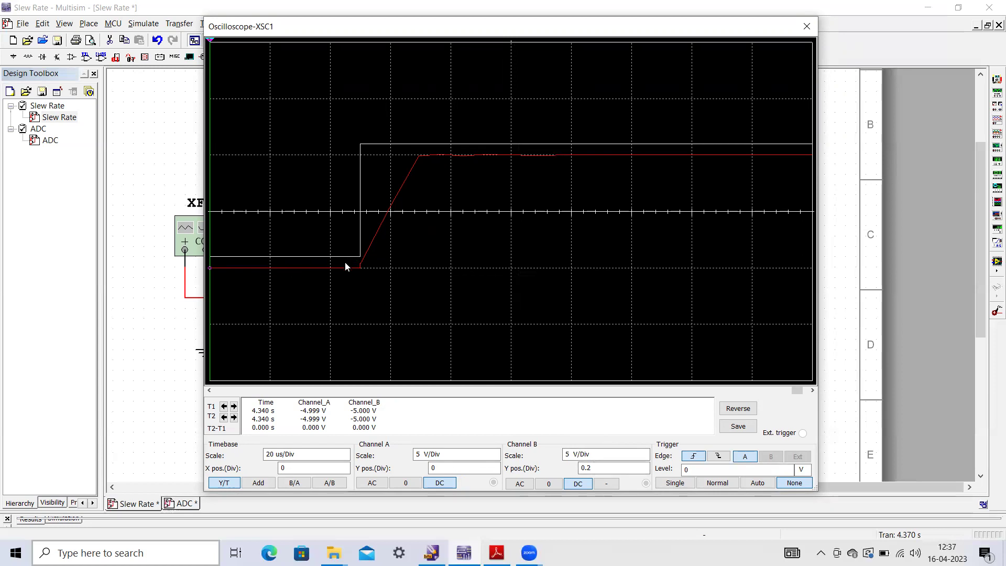
Shift Channel B's Y position to 0.4 and to 0 to compare the traces, and return it to 0.2.
left_click(628, 466)
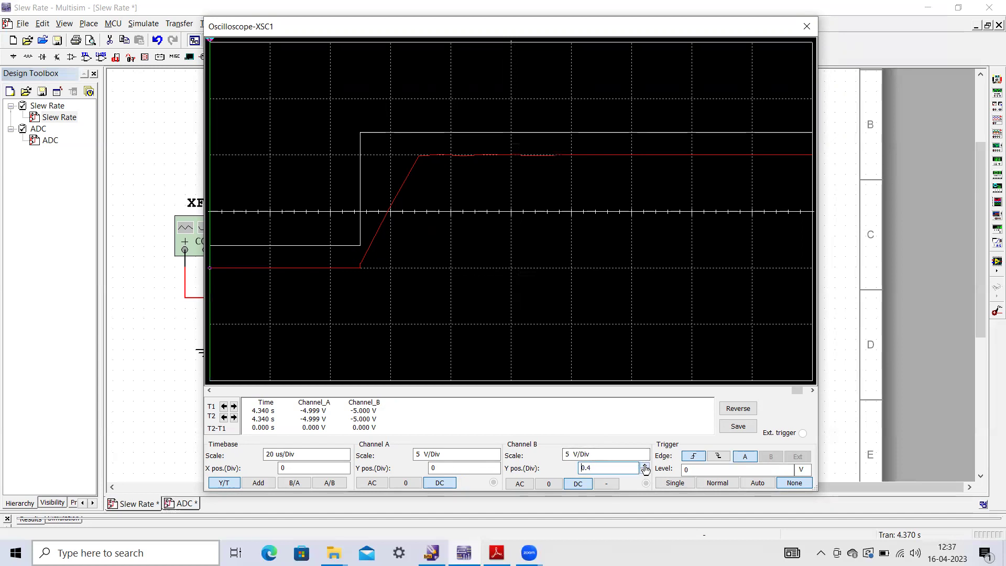
left_click(645, 472)
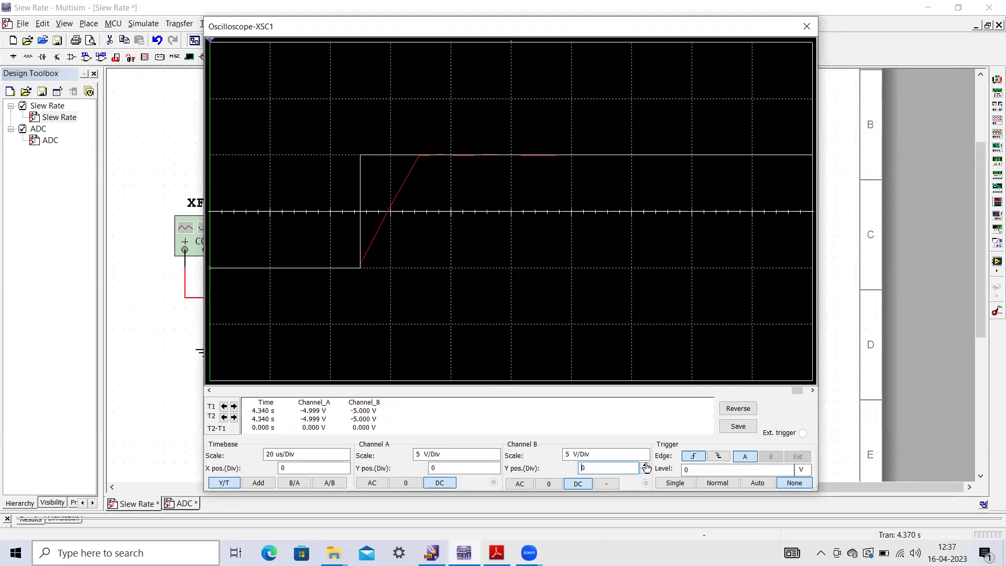
left_click(646, 465)
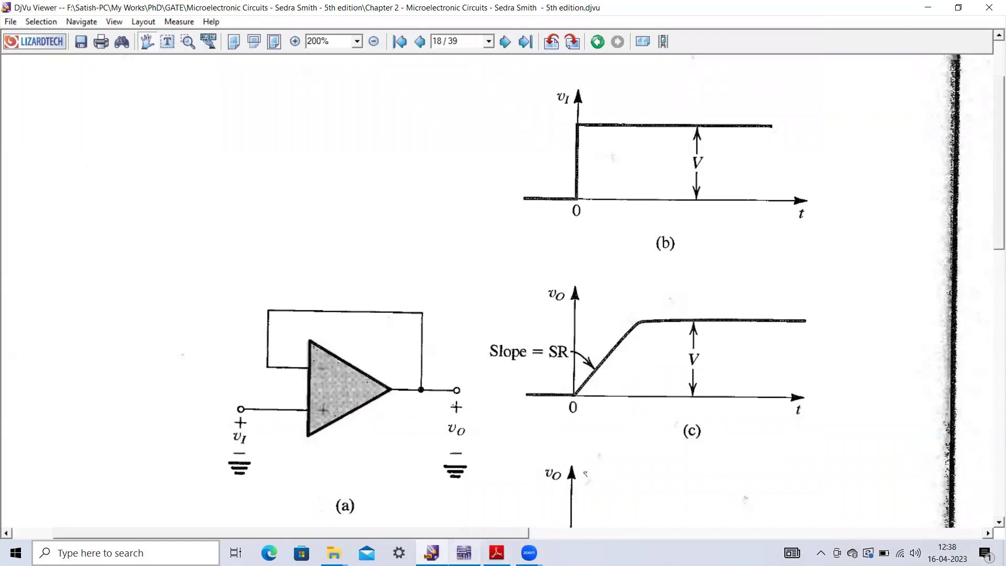
Return to Multisim and place cursor T2 just past the end of the output ramp and cursor T1 at its start.
left_click(464, 553)
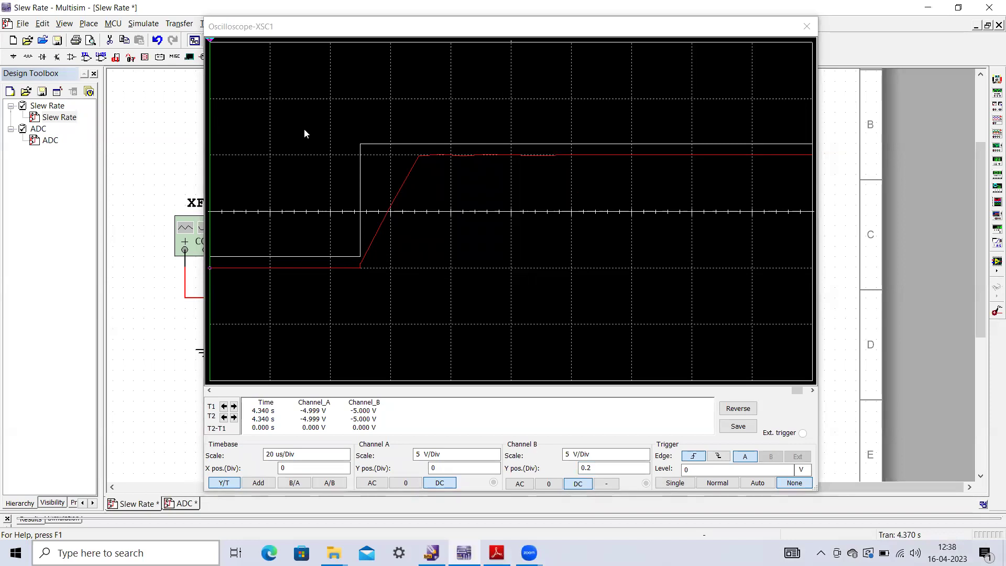
left_click_drag(223, 56, 432, 54)
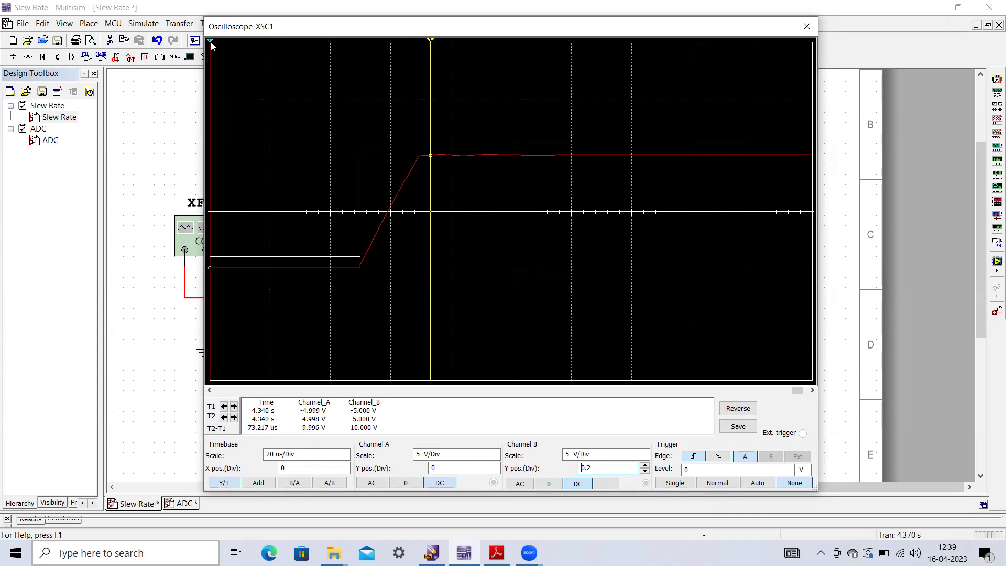
left_click_drag(211, 42, 360, 50)
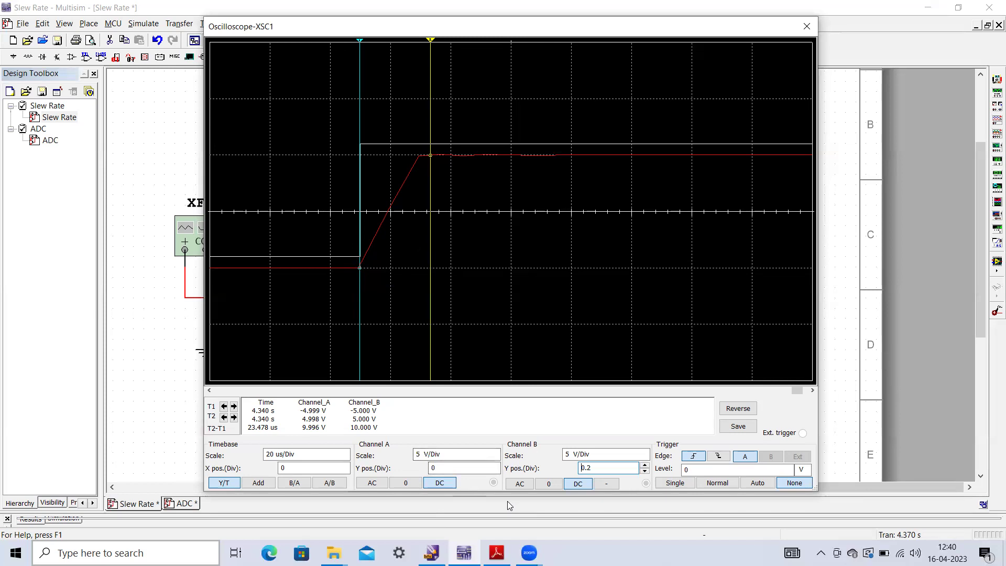
Compare the oscilloscope's cursor readings with the dv, dt and slew rate calculation on the Slew Rate worksheet in Excel.
mouse_move(433, 553)
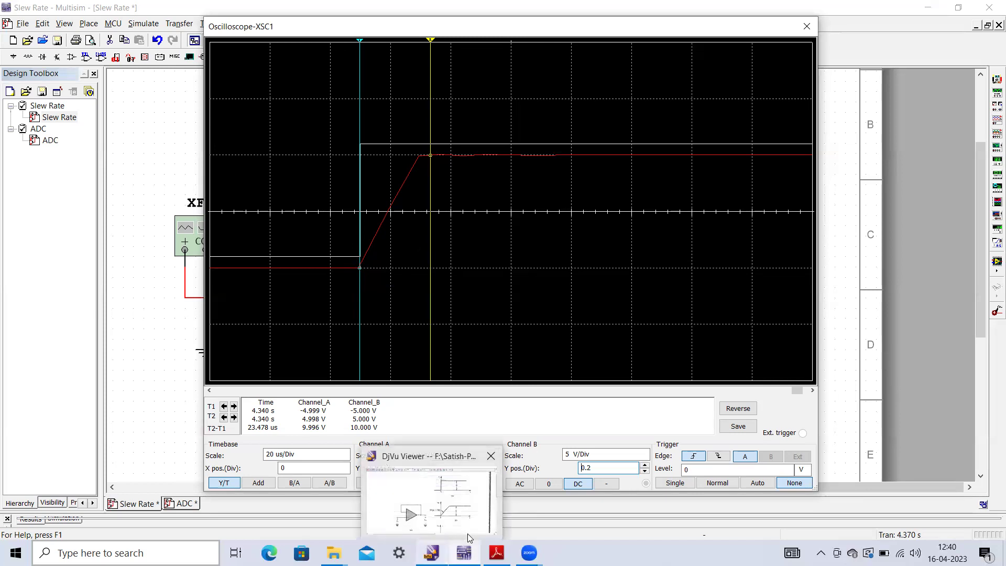
mouse_move(463, 553)
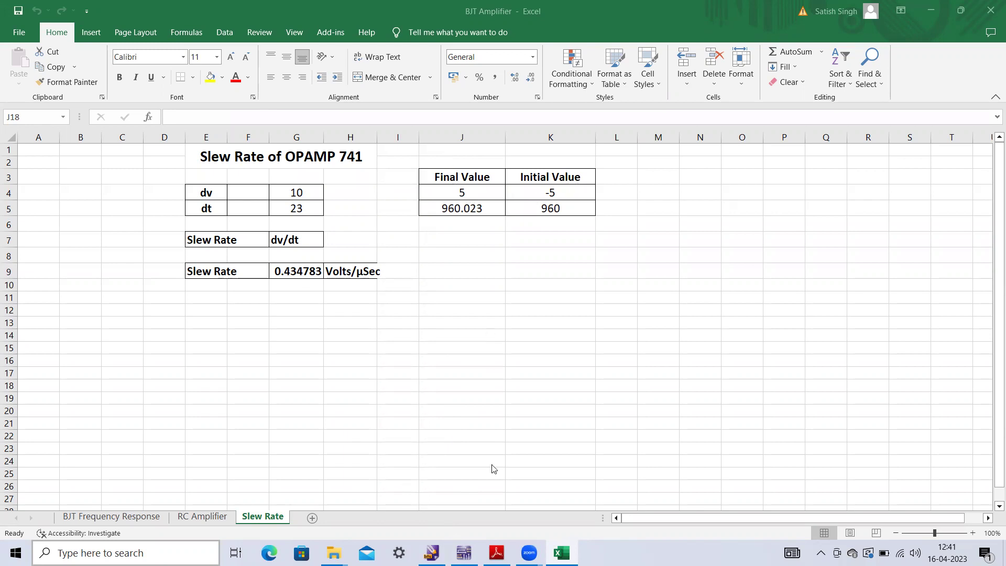
left_click(464, 553)
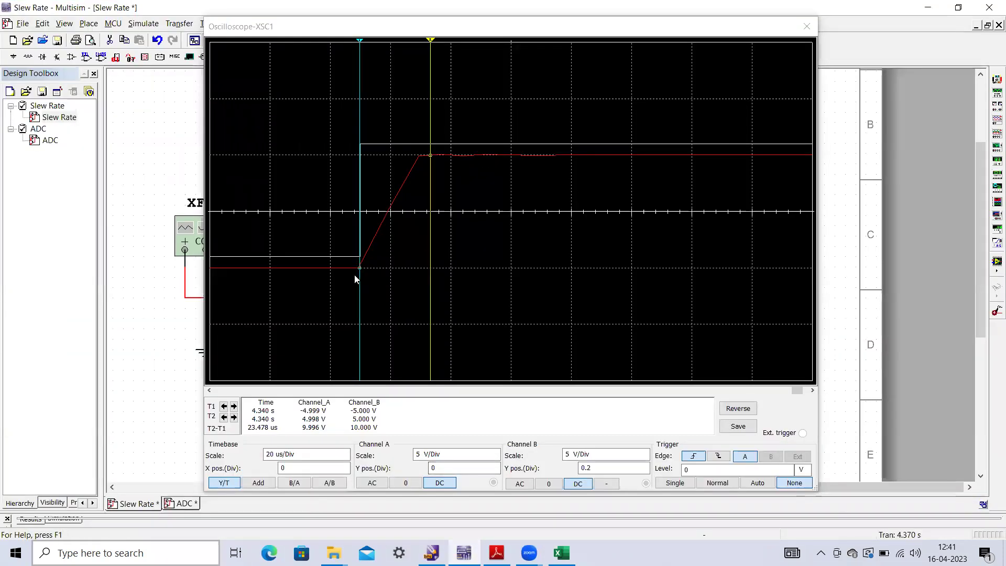
left_click(464, 553)
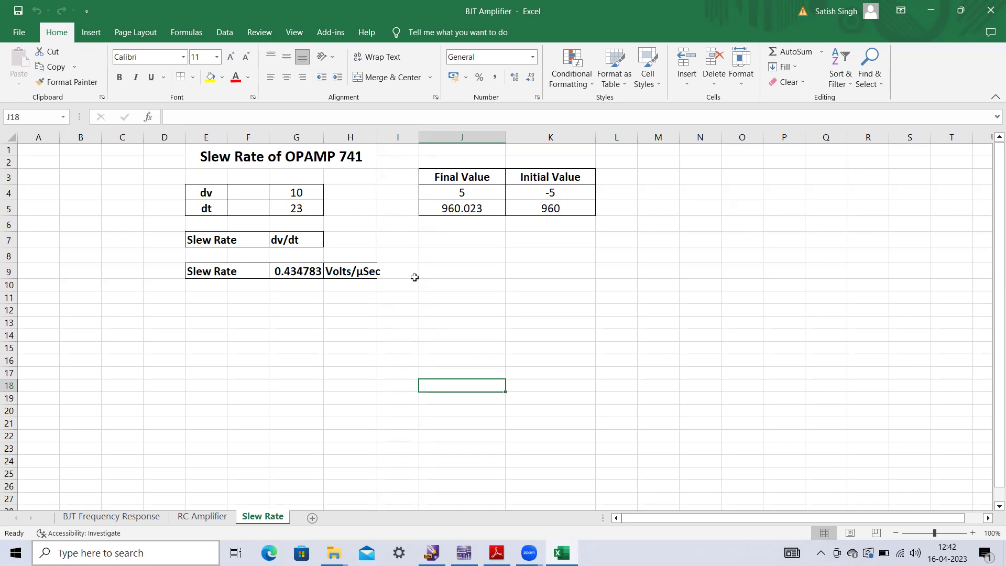
left_click(464, 553)
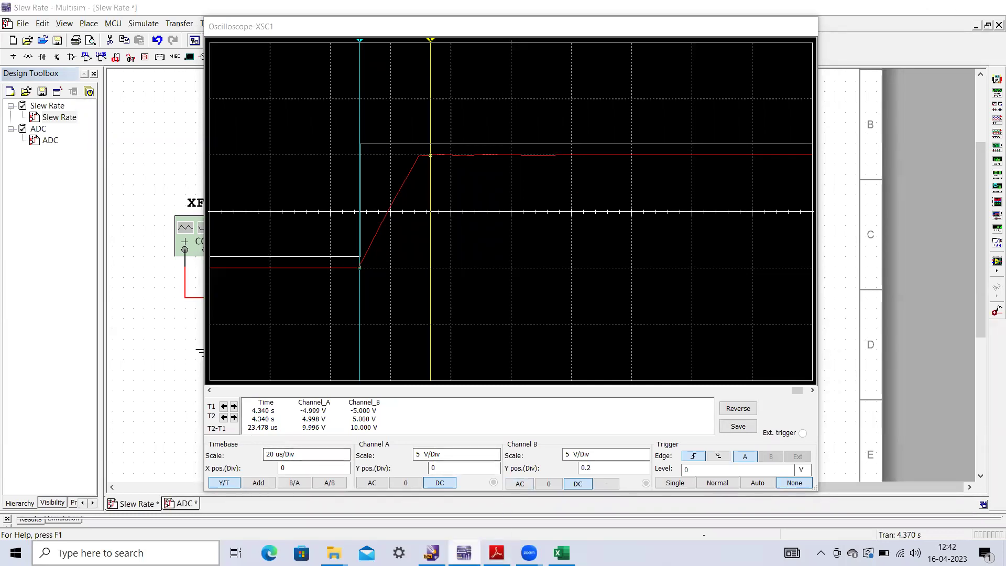
key("alt+Tab")
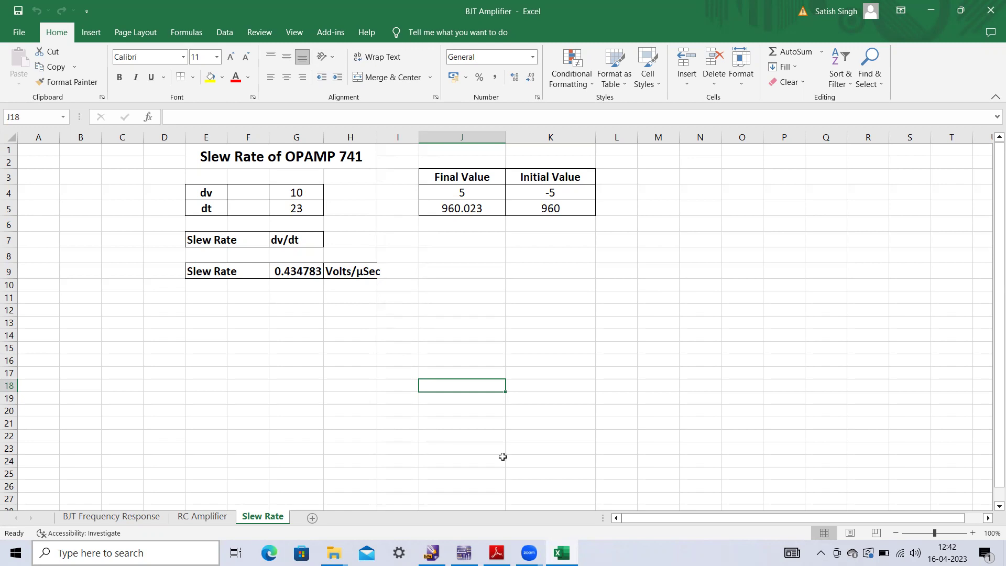
Switch to the lm741.pdf datasheet in Adobe Reader and look up the slew rate row in the LM741 Electrical Characteristics table.
left_click(497, 552)
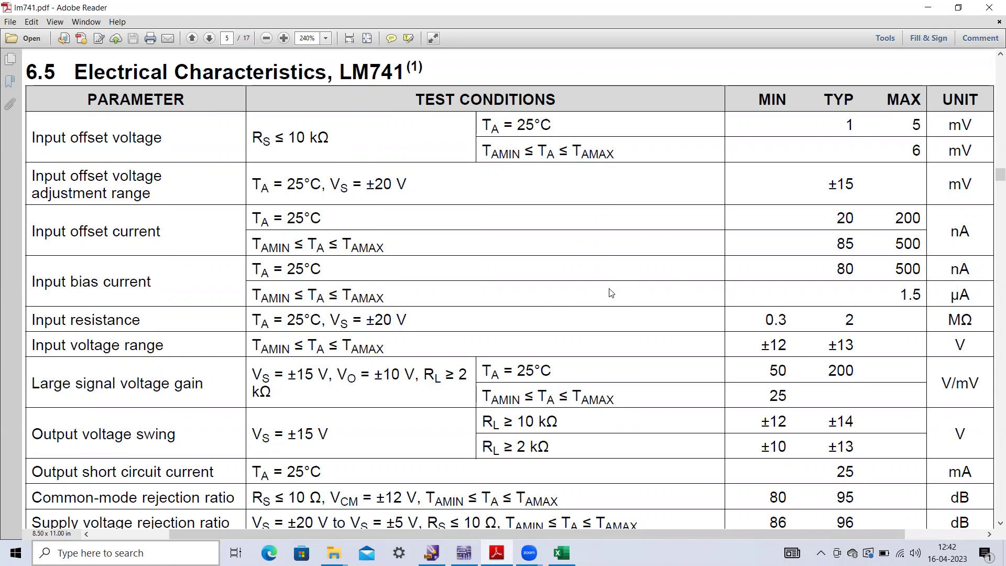
scroll(610, 292, "down", 3)
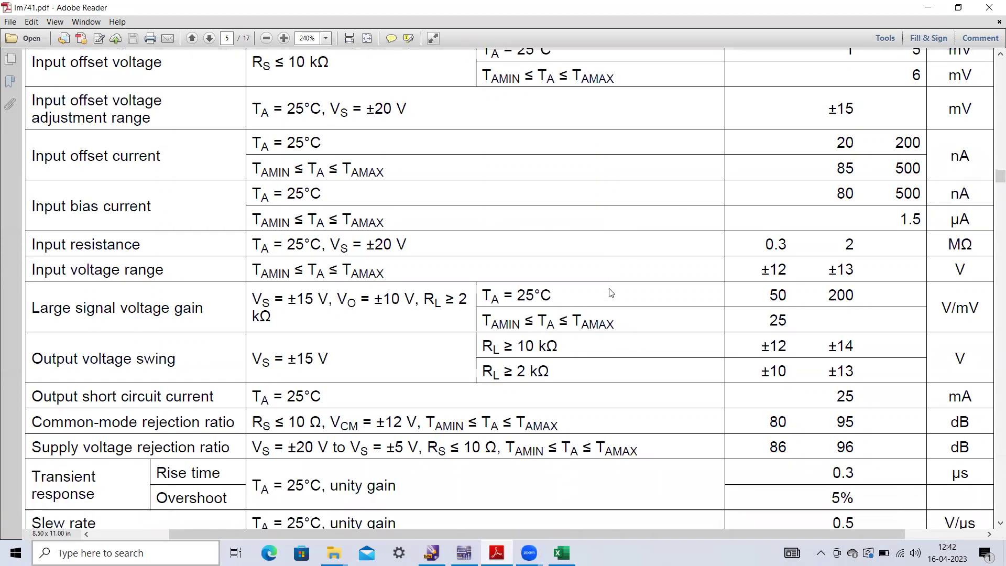
scroll(611, 292, "down", 1)
scroll(609, 289, "up", 1)
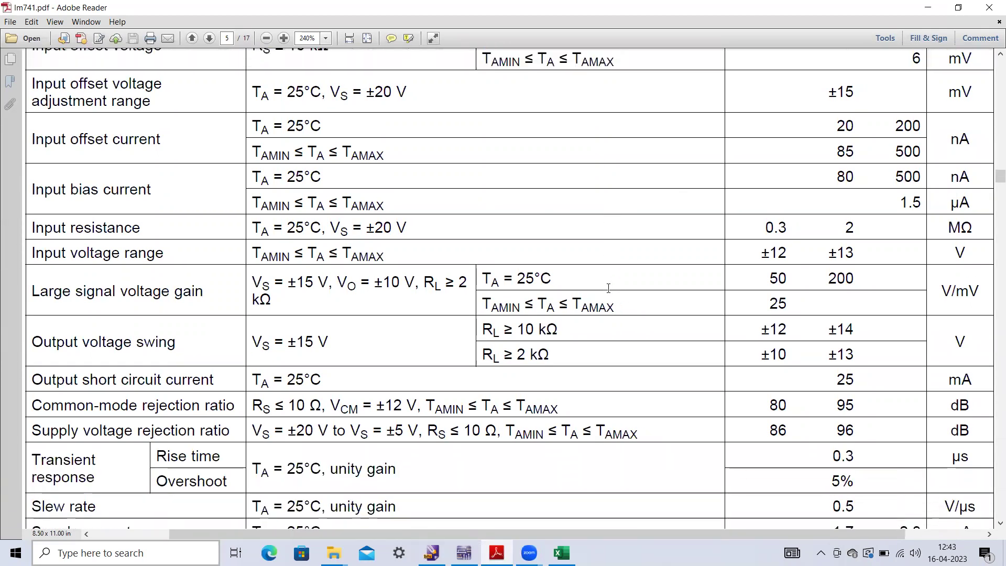
scroll(608, 288, "down", 2)
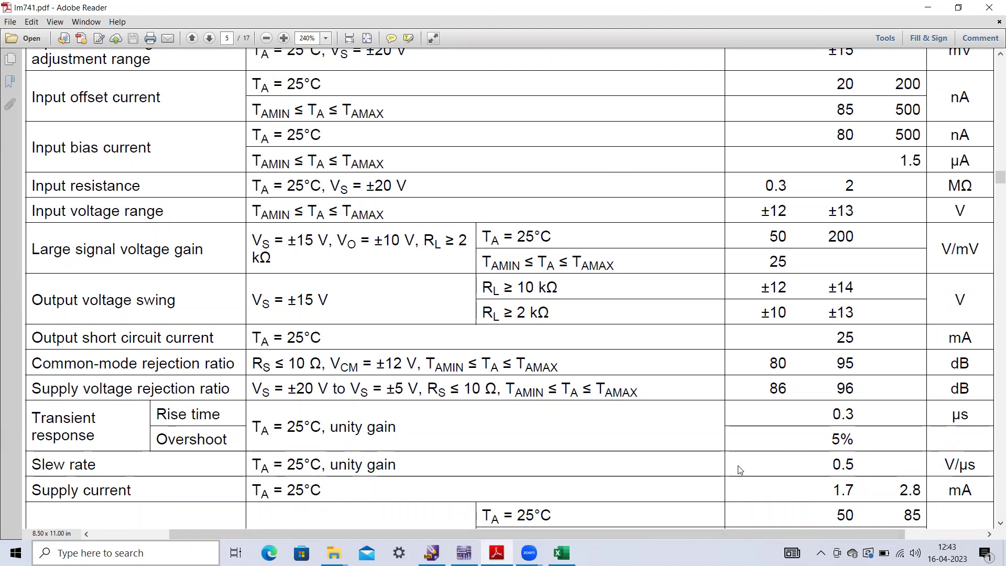
Check the calculated slew rate on the Excel worksheet against the datasheet, view the Multisim oscilloscope traces once more, and return to the worksheet.
left_click(561, 552)
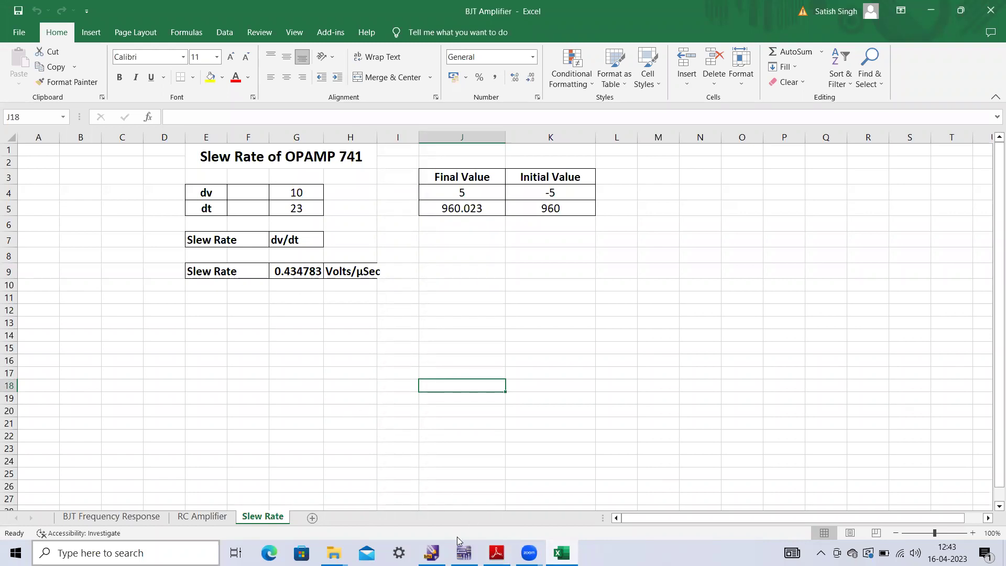
left_click(464, 552)
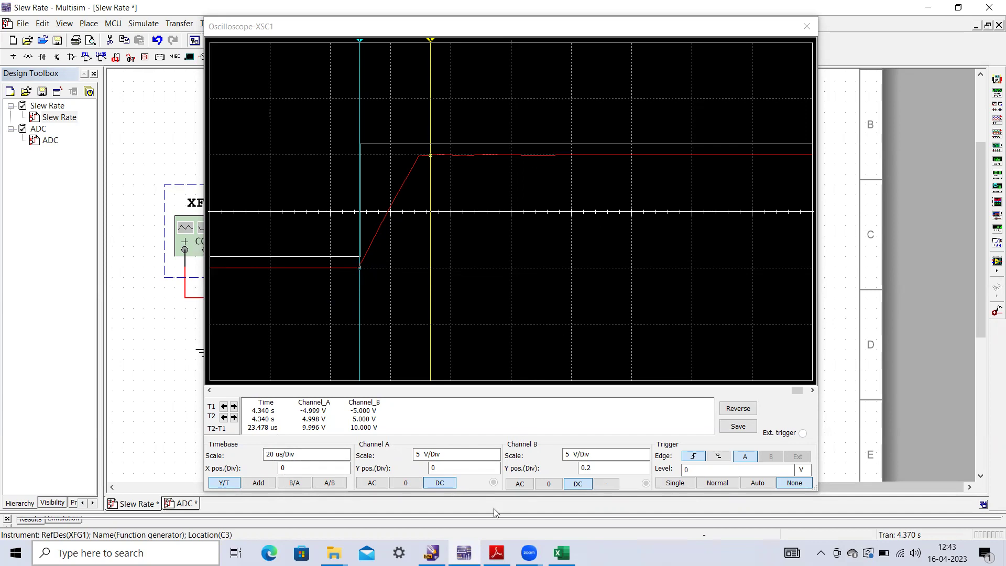
left_click(463, 553)
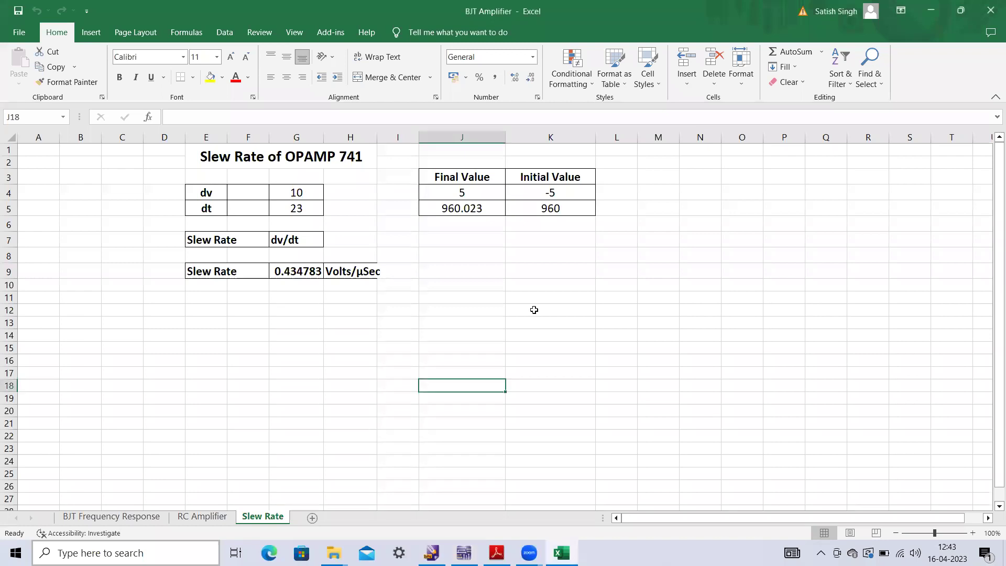